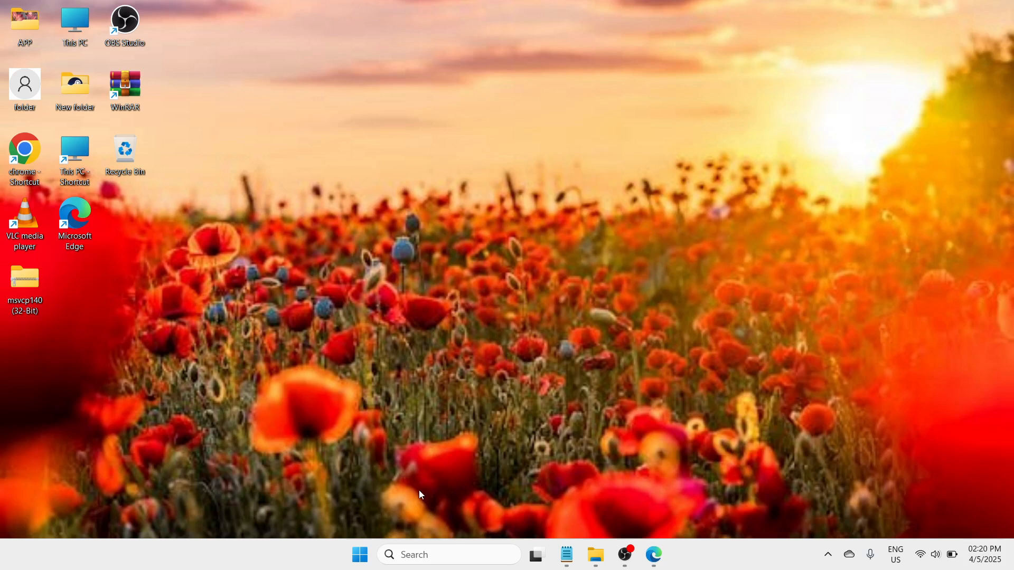
Open Disk Management and move its window toward the middle of the desktop
{"action": "right_click", "coordinate": [362, 557]}
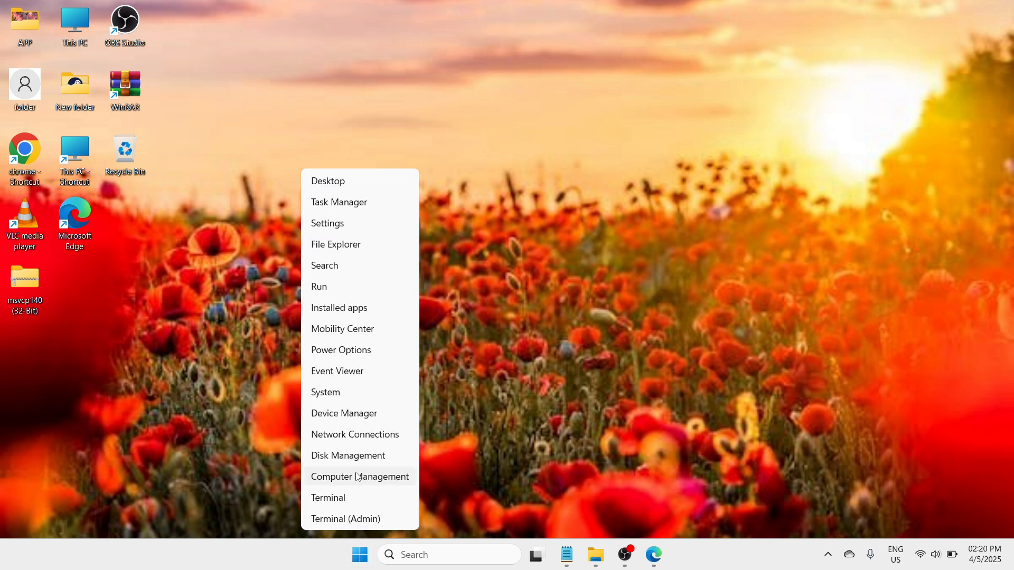
{"action": "left_click", "coordinate": [354, 461]}
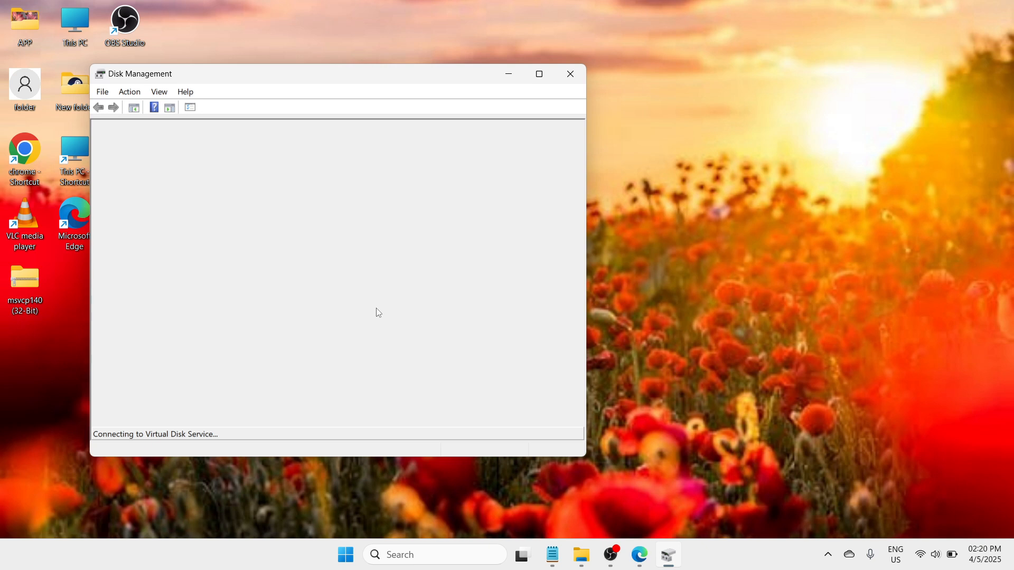
{"action": "left_click_drag", "start_coordinate": [351, 79], "coordinate": [523, 90]}
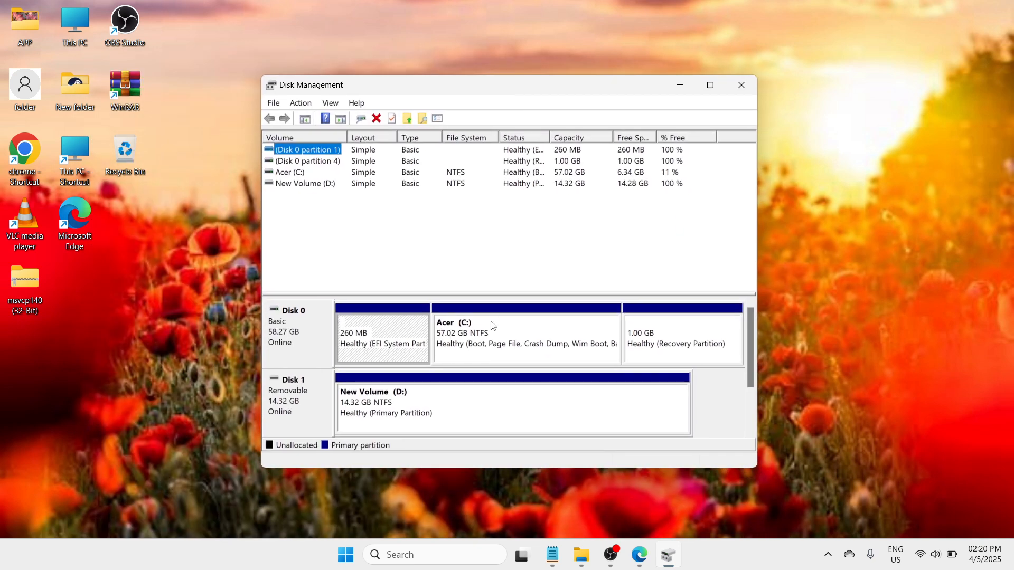
Shrink the New Volume (D:) partition on Disk 1 by 100 MB
{"action": "left_click", "coordinate": [488, 400]}
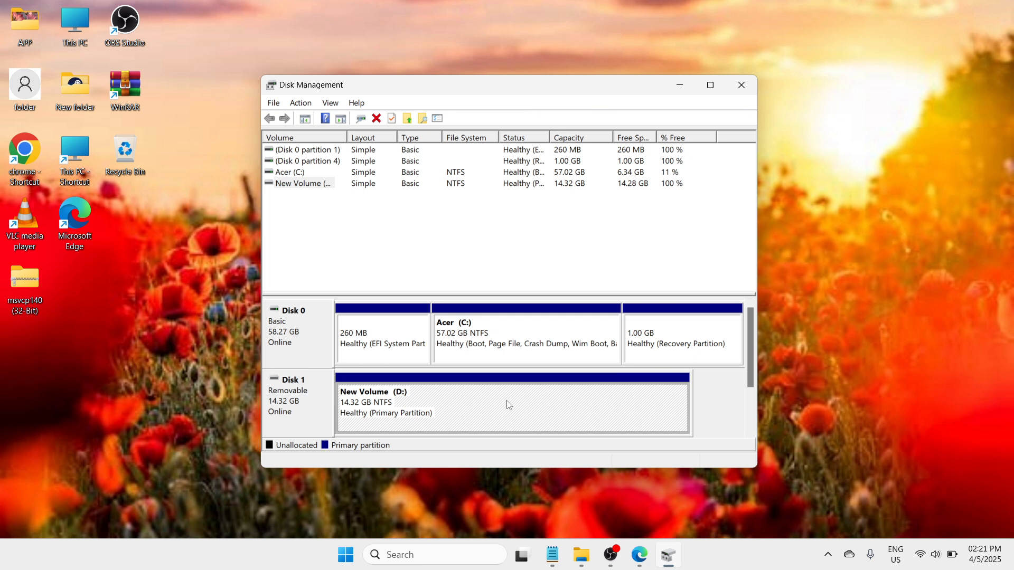
{"action": "right_click", "coordinate": [506, 405]}
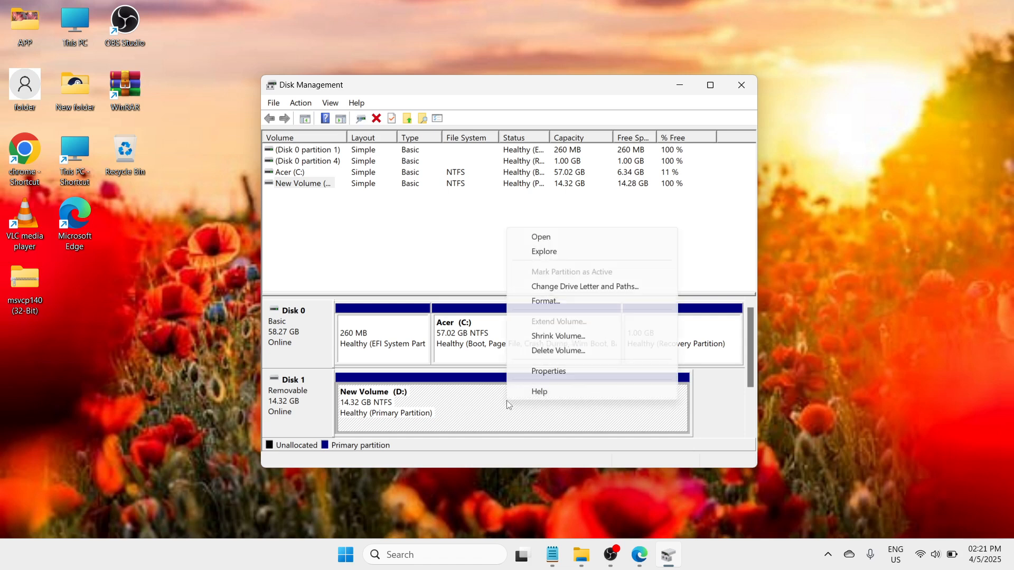
{"action": "left_click", "coordinate": [559, 336]}
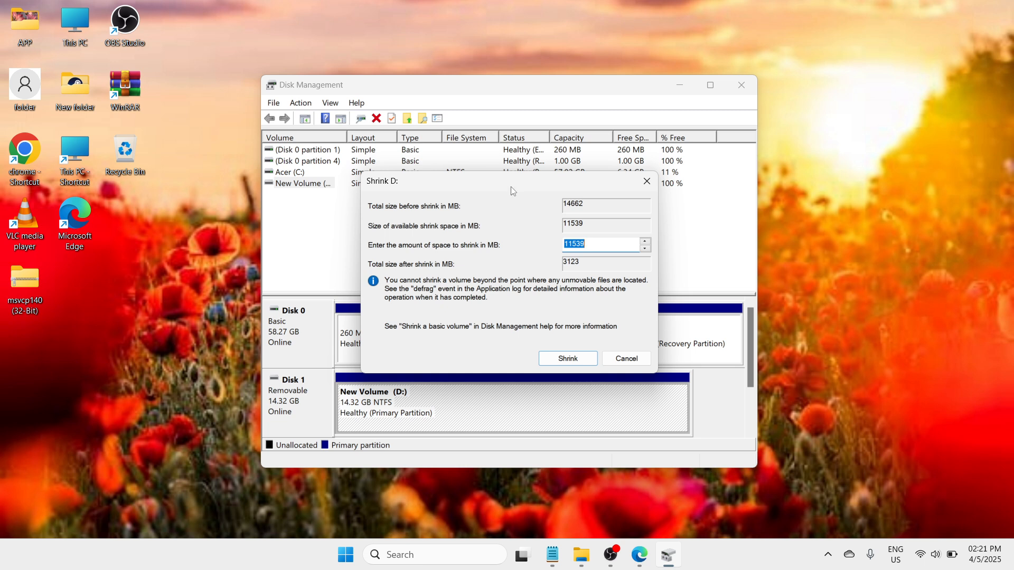
{"action": "mouse_move", "coordinate": [511, 188]}
{"action": "left_mouse_down"}
{"action": "mouse_move", "coordinate": [511, 214]}
{"action": "mouse_move", "coordinate": [512, 198]}
{"action": "left_mouse_up"}
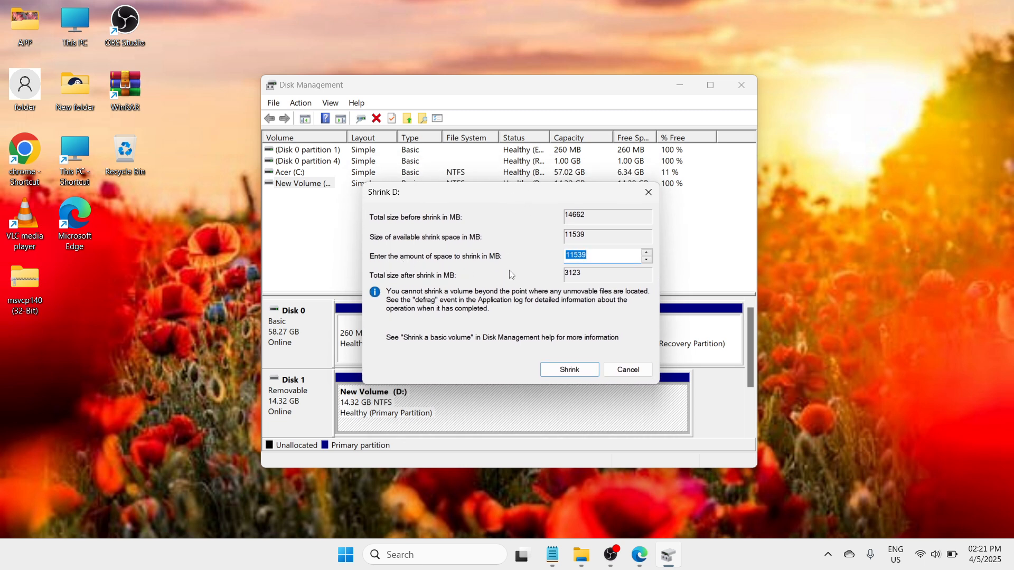
{"action": "left_click", "coordinate": [597, 255]}
{"action": "key", "text": "BackSpace"}
{"action": "key", "text": "BackSpace"}
{"action": "key", "text": "BackSpace"}
{"action": "key", "text": "BackSpace"}
{"action": "type", "text": "-"}
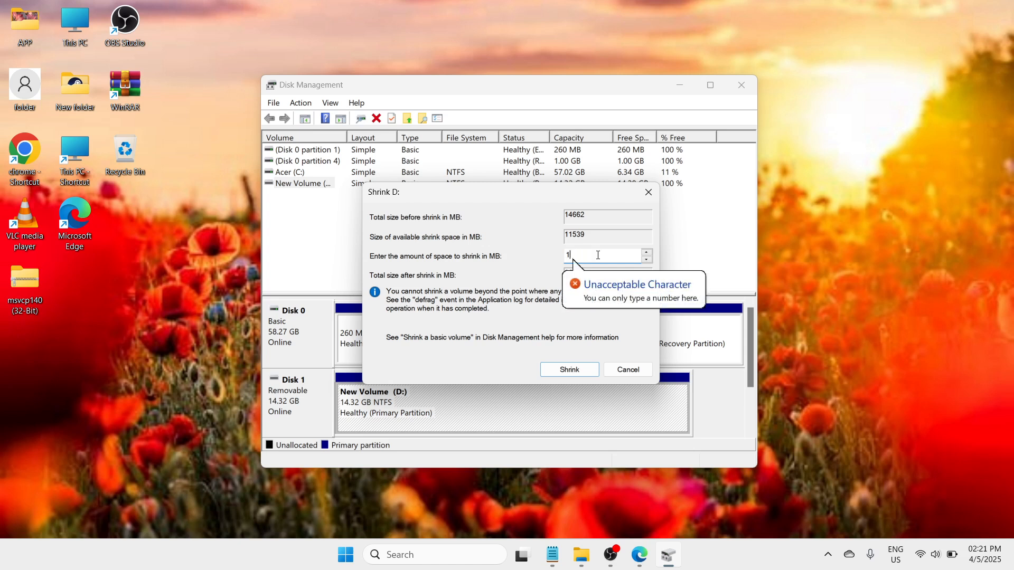
{"action": "type", "text": "00"}
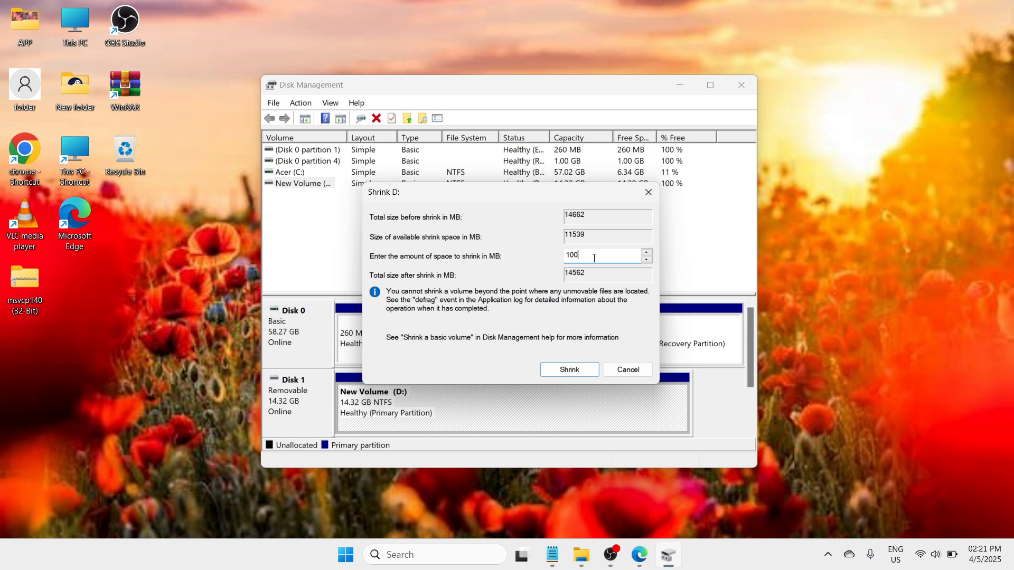
{"action": "left_click", "coordinate": [571, 370]}
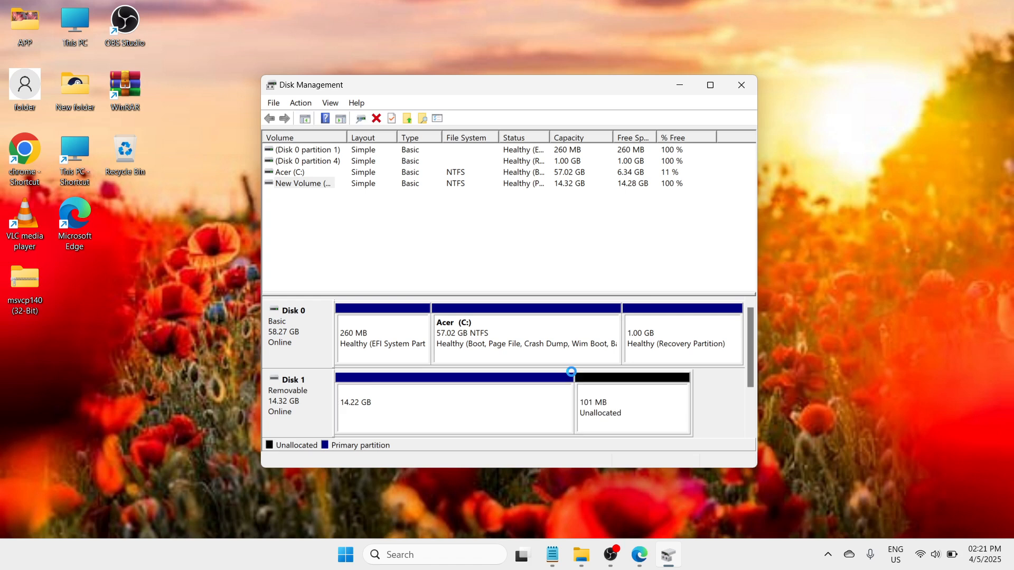
Start a new simple volume in the unallocated space on Disk 1 and assign it drive letter F
{"action": "left_click", "coordinate": [647, 406]}
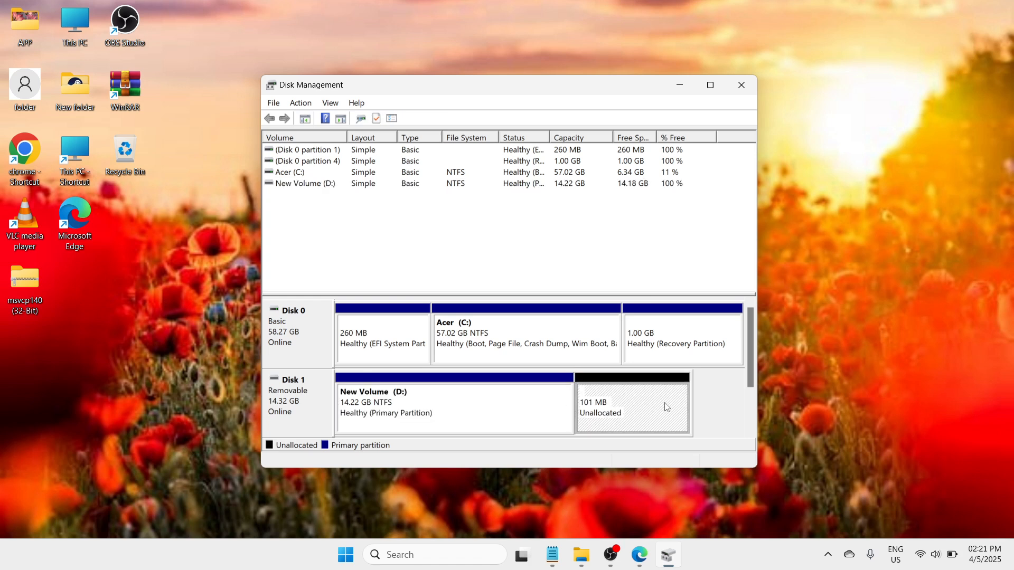
{"action": "right_click", "coordinate": [635, 400]}
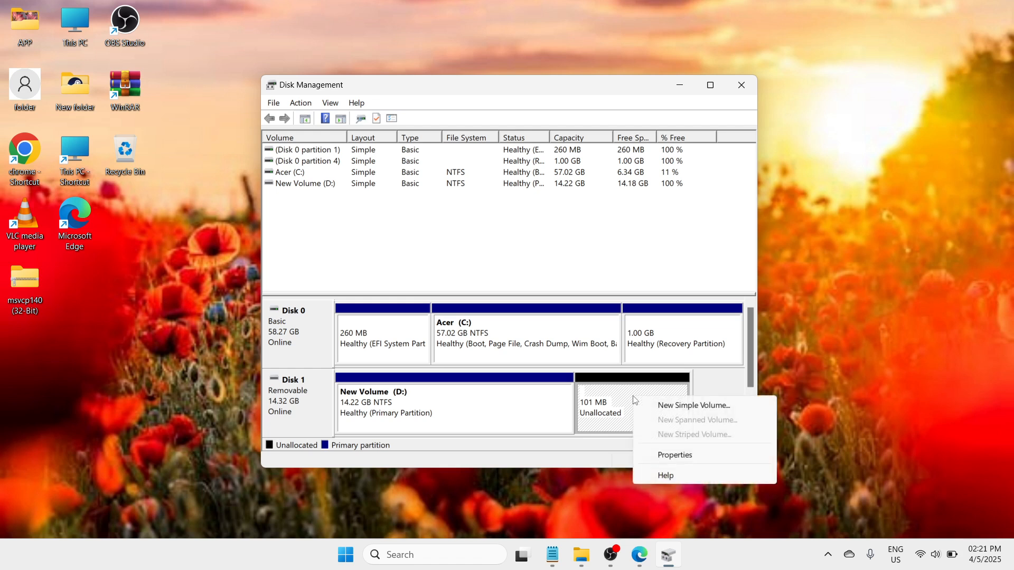
{"action": "left_click", "coordinate": [706, 406]}
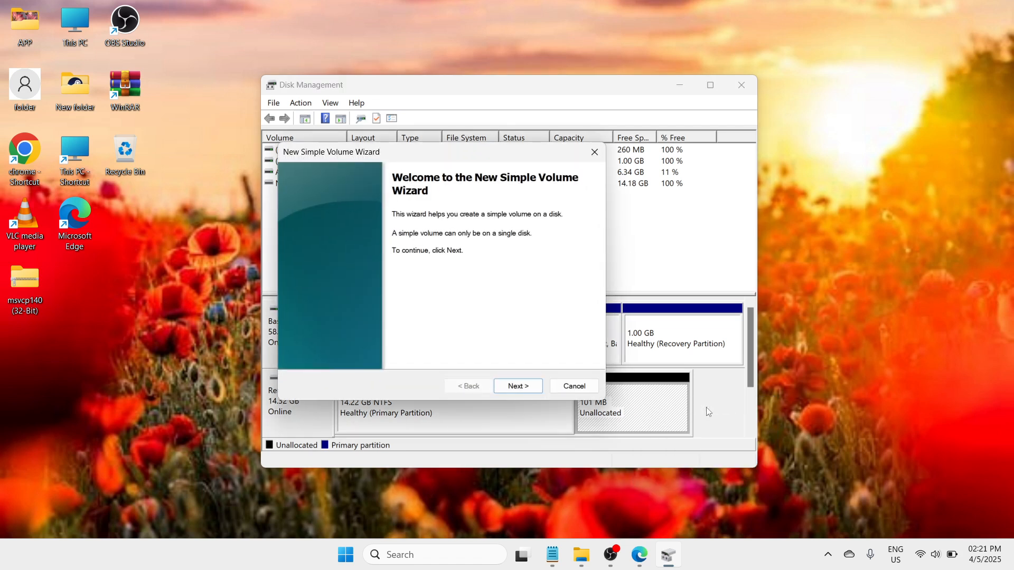
{"action": "left_click", "coordinate": [518, 386]}
{"action": "left_click", "coordinate": [518, 386]}
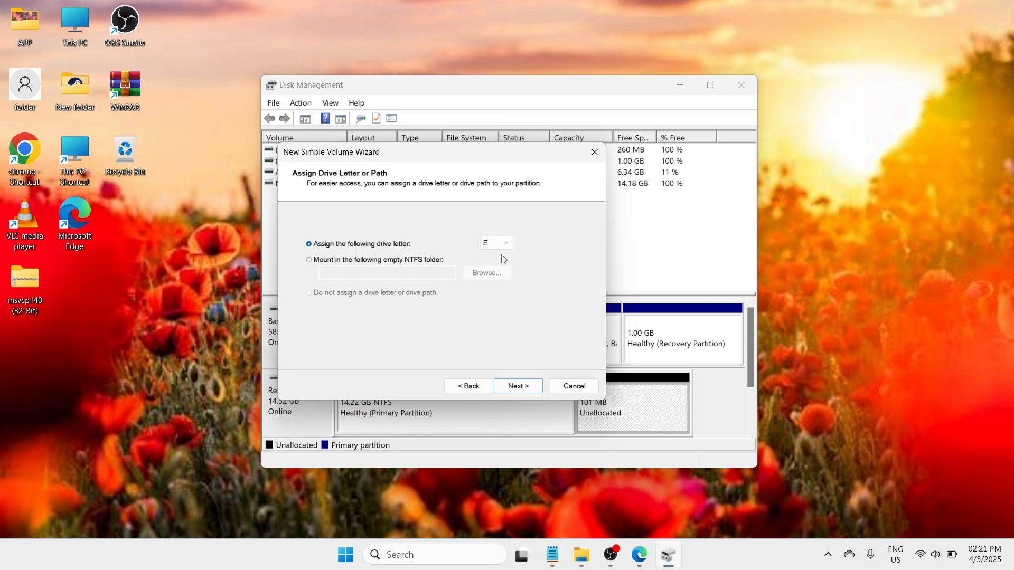
{"action": "left_click", "coordinate": [506, 244]}
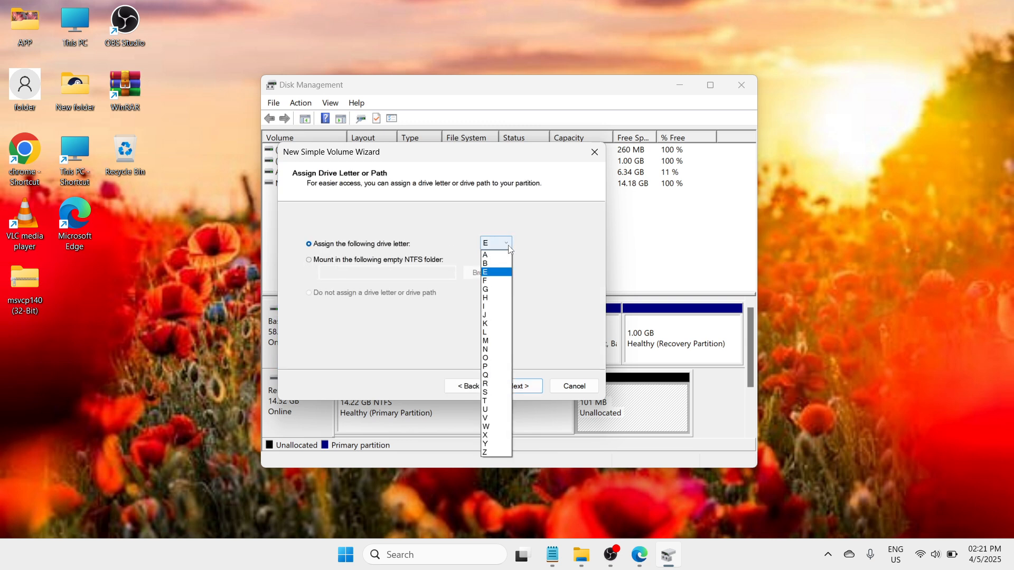
{"action": "left_click", "coordinate": [496, 281]}
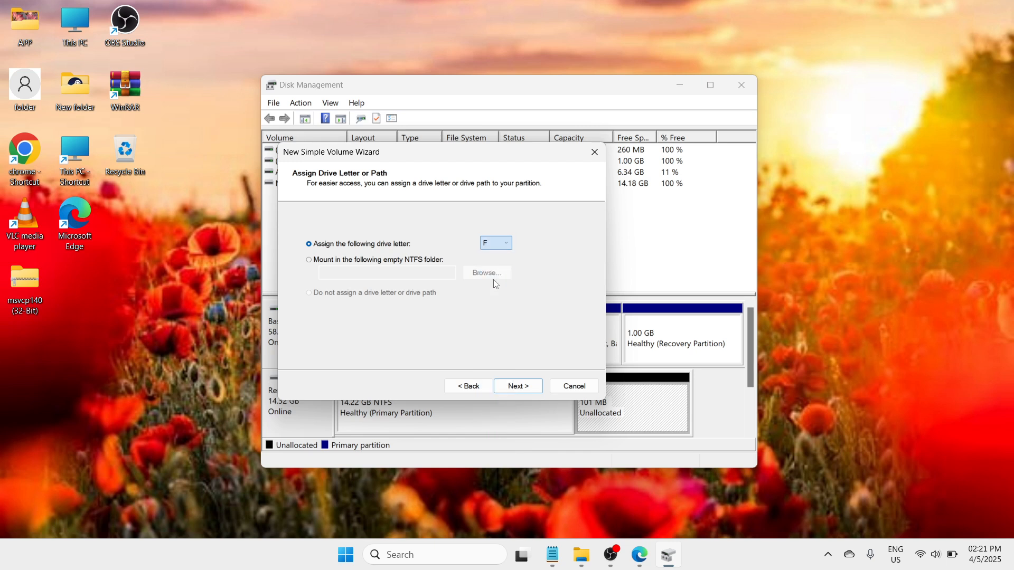
{"action": "left_click", "coordinate": [513, 390]}
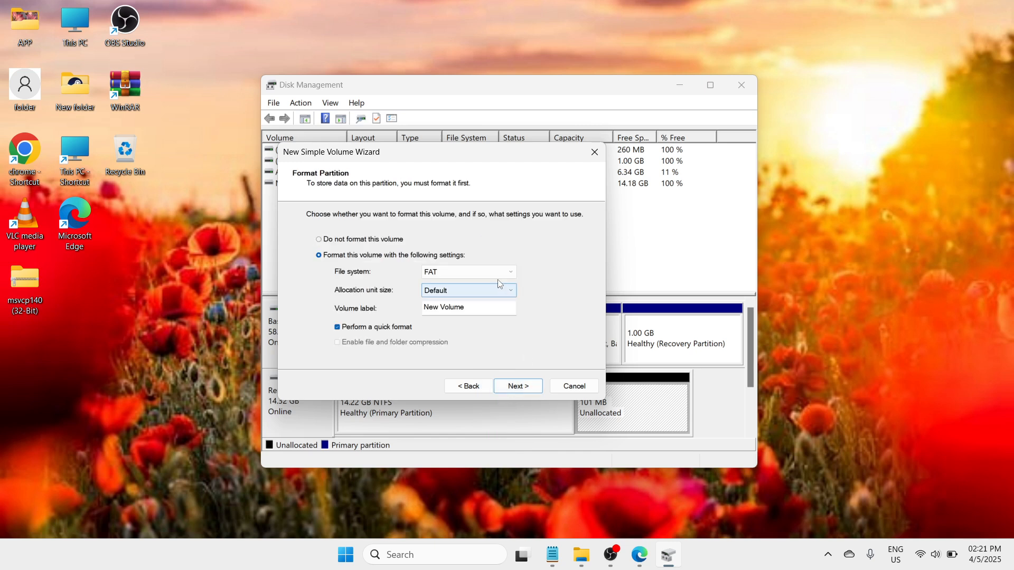
Choose NTFS as the new volume's file system and finish creating the volume
{"action": "left_click", "coordinate": [508, 271]}
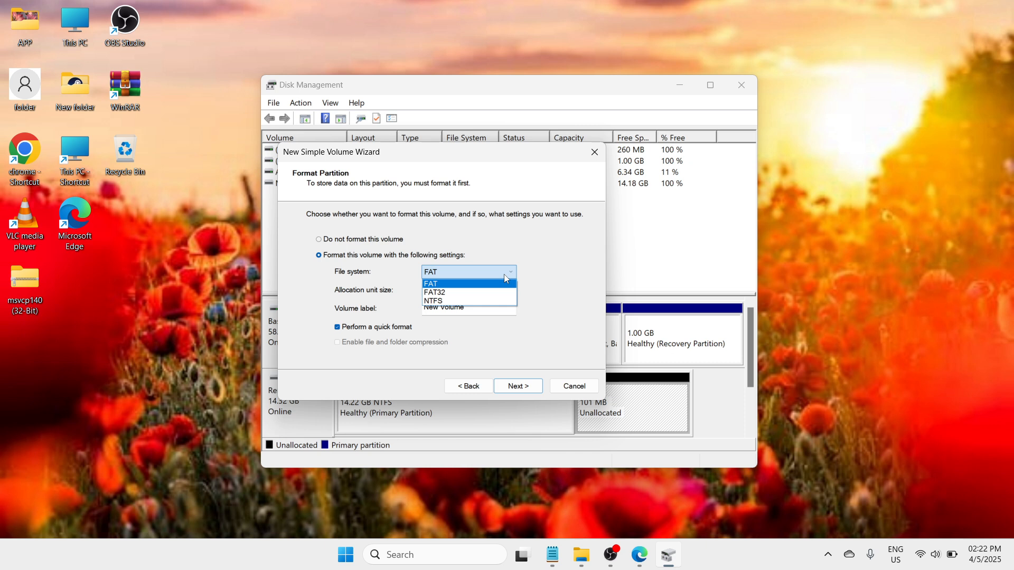
{"action": "left_click", "coordinate": [501, 301]}
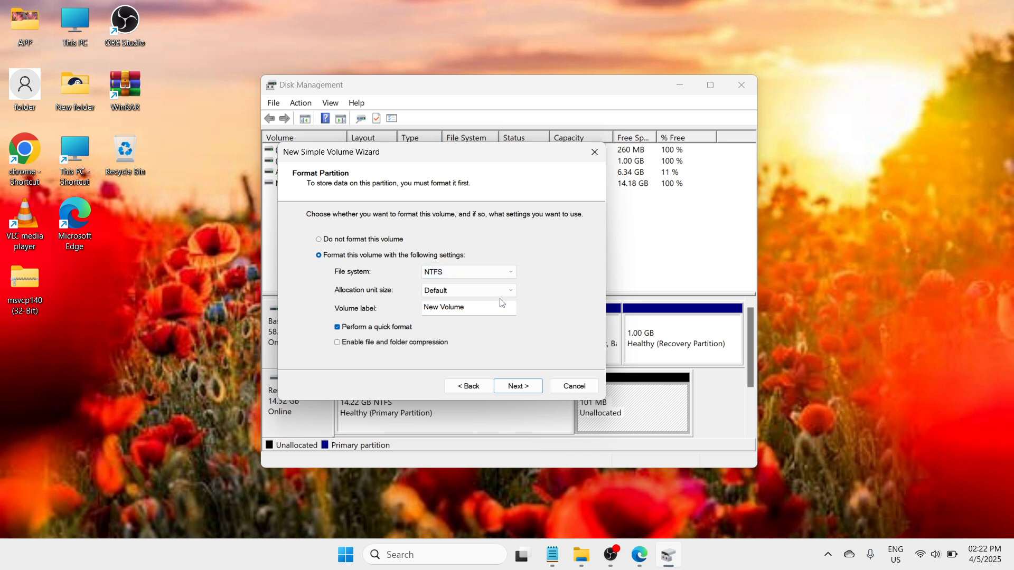
{"action": "left_click", "coordinate": [509, 390]}
{"action": "left_click", "coordinate": [530, 388]}
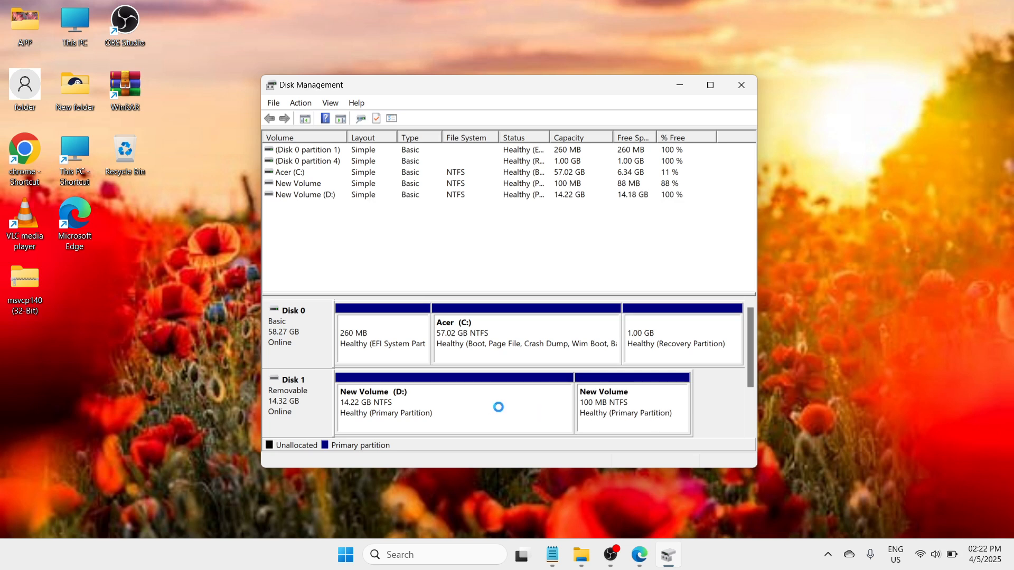
Examine the two partitions on Disk 1, comparing New Volume (D:) with the newly created volume
{"action": "left_click", "coordinate": [421, 409]}
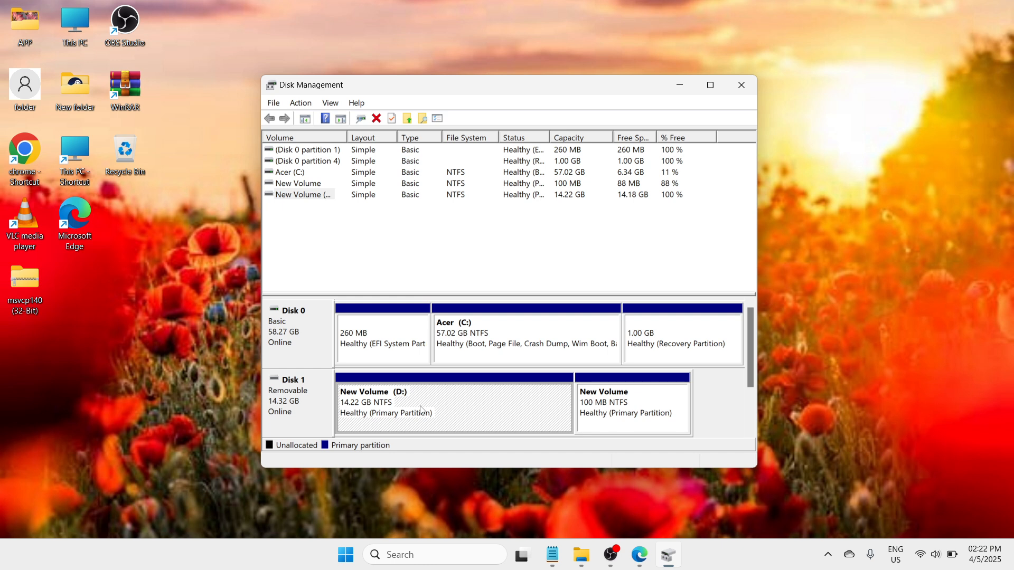
{"action": "left_click", "coordinate": [658, 421]}
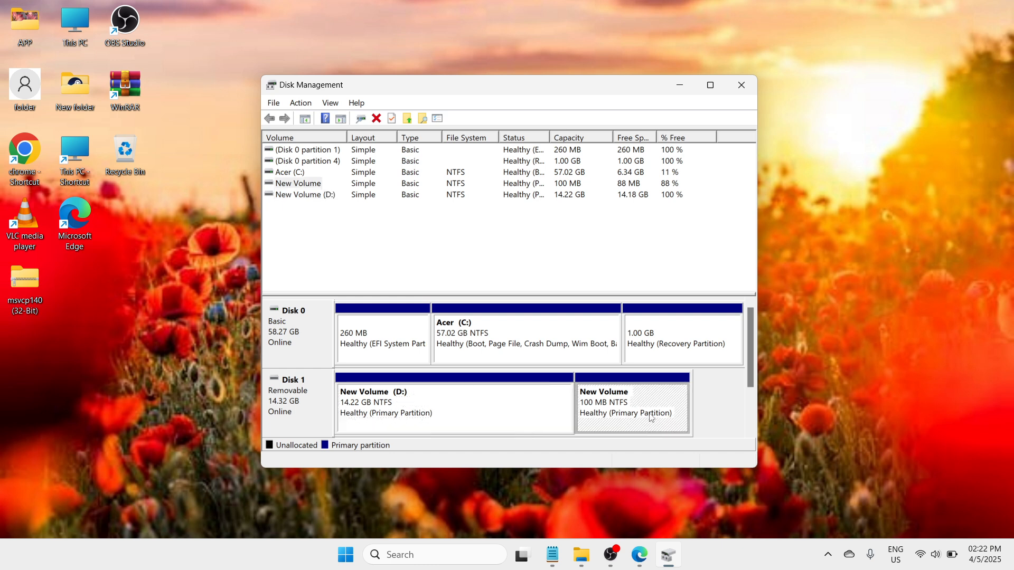
{"action": "left_click", "coordinate": [471, 409]}
{"action": "left_click", "coordinate": [625, 413]}
{"action": "left_click", "coordinate": [473, 408]}
{"action": "left_click", "coordinate": [648, 411]}
{"action": "left_click", "coordinate": [495, 397]}
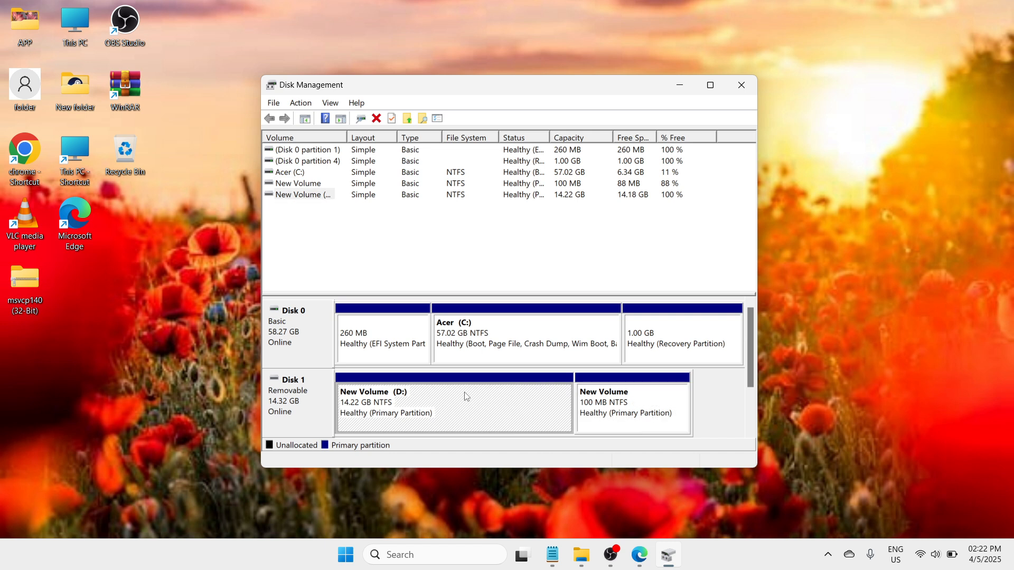
{"action": "left_click", "coordinate": [636, 408]}
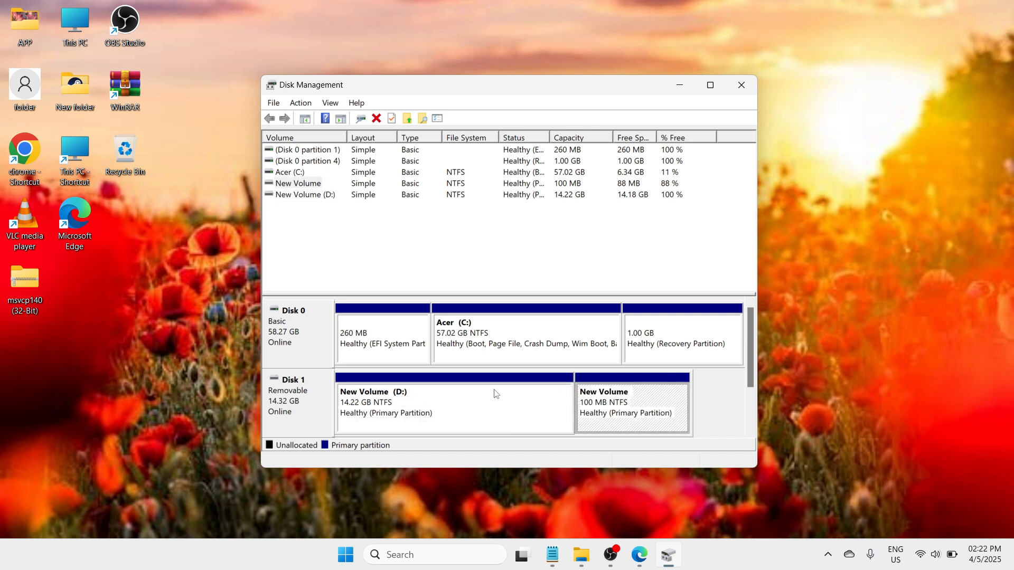
{"action": "left_click", "coordinate": [497, 393]}
{"action": "left_click", "coordinate": [657, 405]}
{"action": "left_click", "coordinate": [491, 405]}
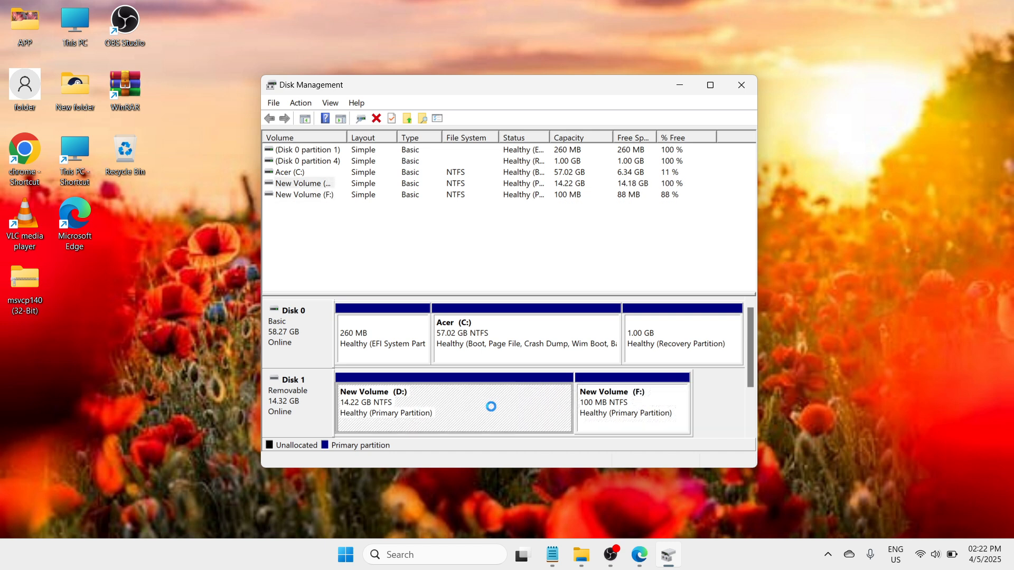
{"action": "left_click", "coordinate": [637, 416]}
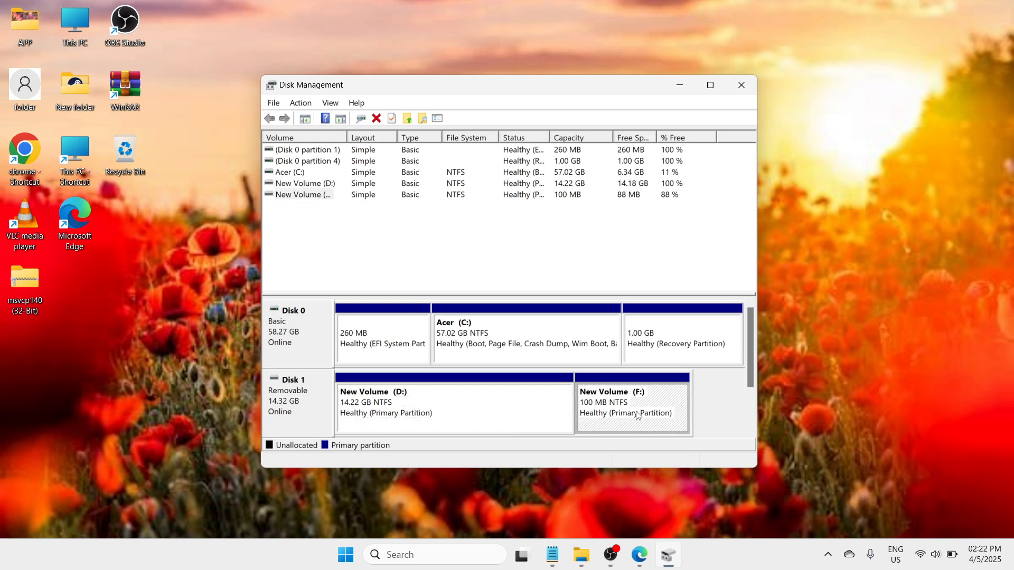
{"action": "left_click", "coordinate": [495, 407]}
{"action": "left_click", "coordinate": [645, 413]}
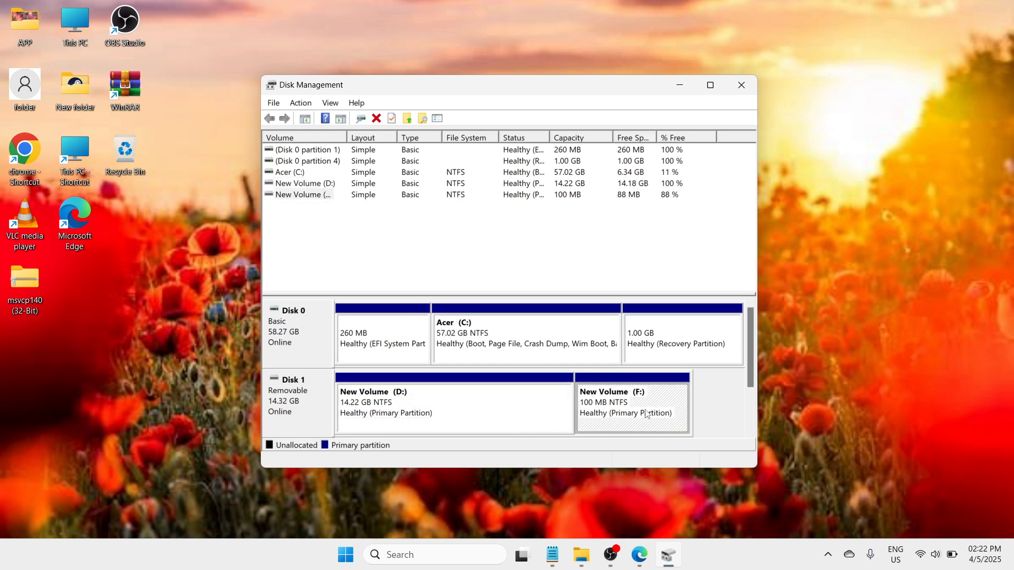
{"action": "left_click", "coordinate": [529, 411]}
{"action": "left_click", "coordinate": [656, 417]}
{"action": "left_click", "coordinate": [553, 416]}
{"action": "left_click", "coordinate": [693, 409]}
{"action": "left_click", "coordinate": [629, 407]}
Close Disk Management and reopen it, moving its window toward the middle of the desktop
{"action": "left_click", "coordinate": [749, 86]}
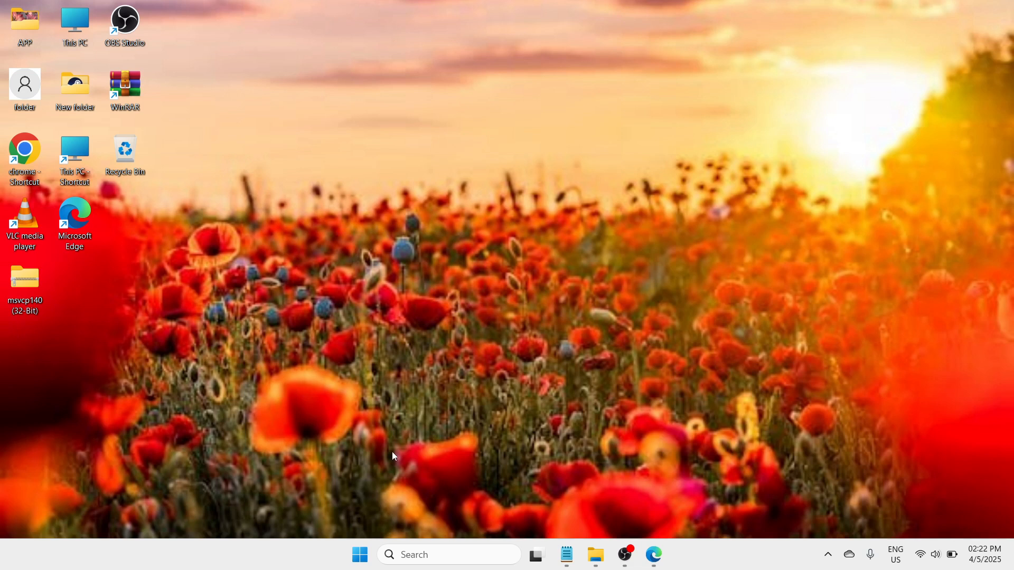
{"action": "right_click", "coordinate": [361, 560]}
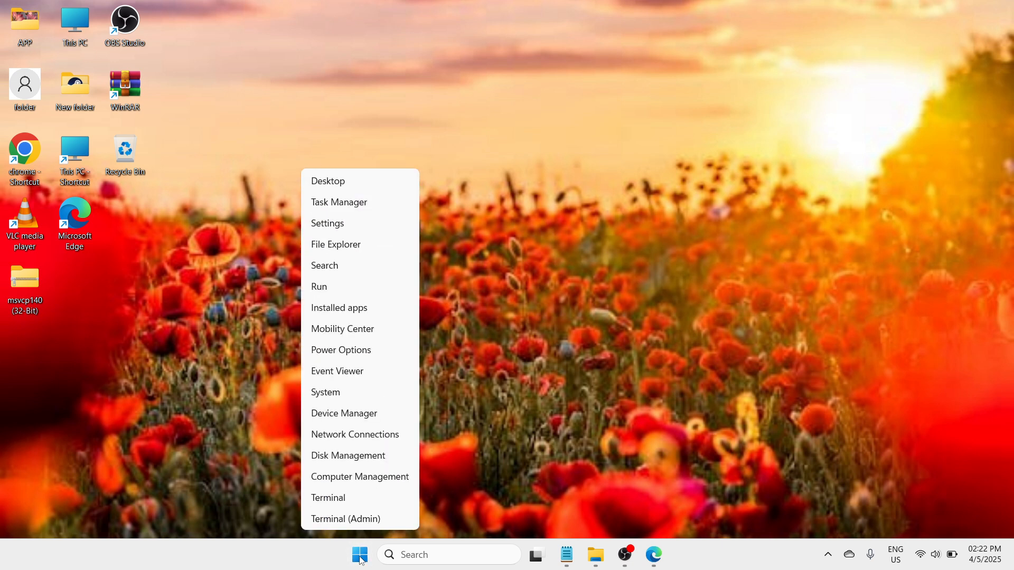
{"action": "left_click", "coordinate": [356, 460]}
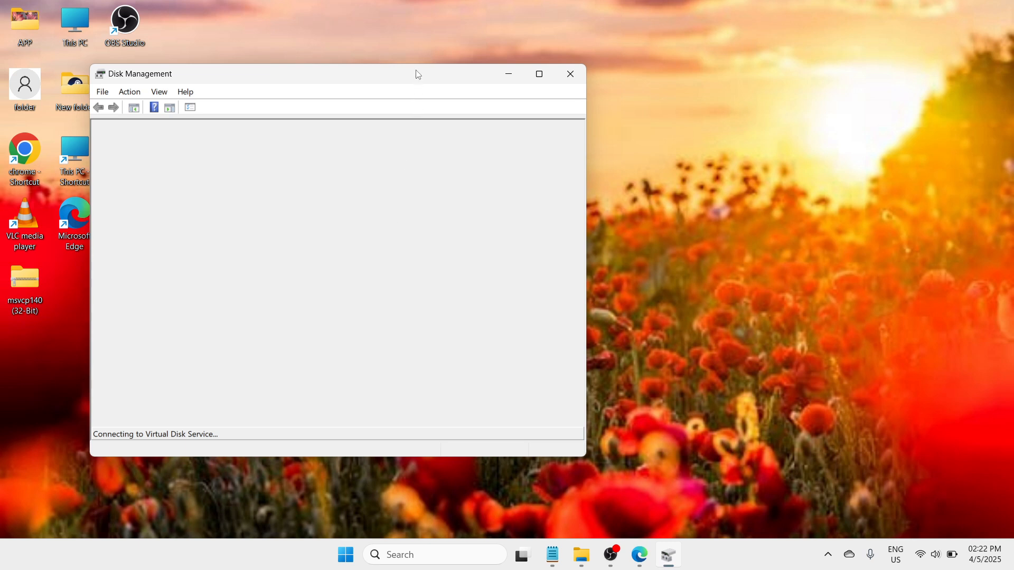
{"action": "left_click_drag", "start_coordinate": [402, 83], "coordinate": [547, 86]}
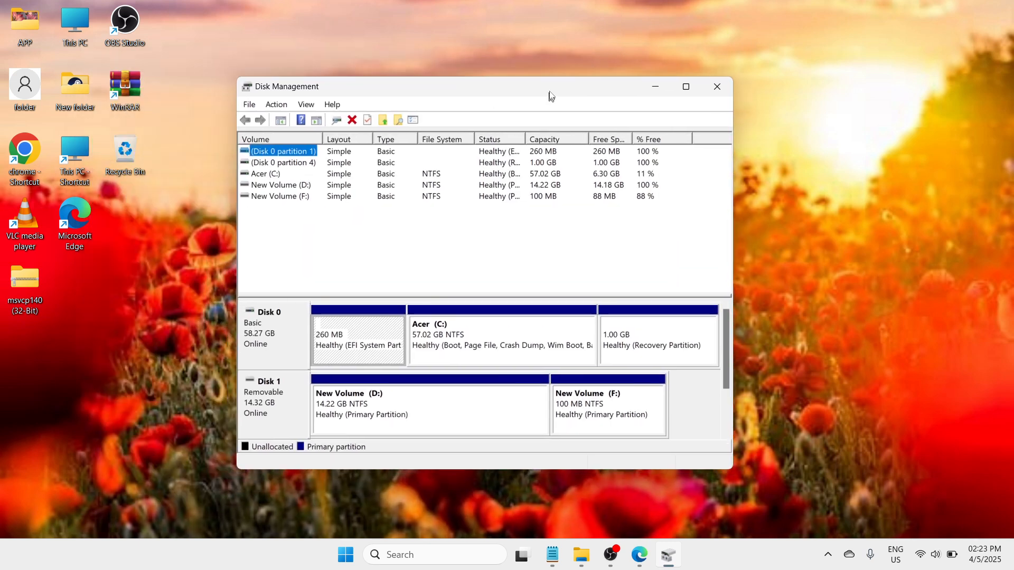
Delete the New Volume (D:) partition from Disk 1, accepting the erasure of its data
{"action": "left_click", "coordinate": [455, 397]}
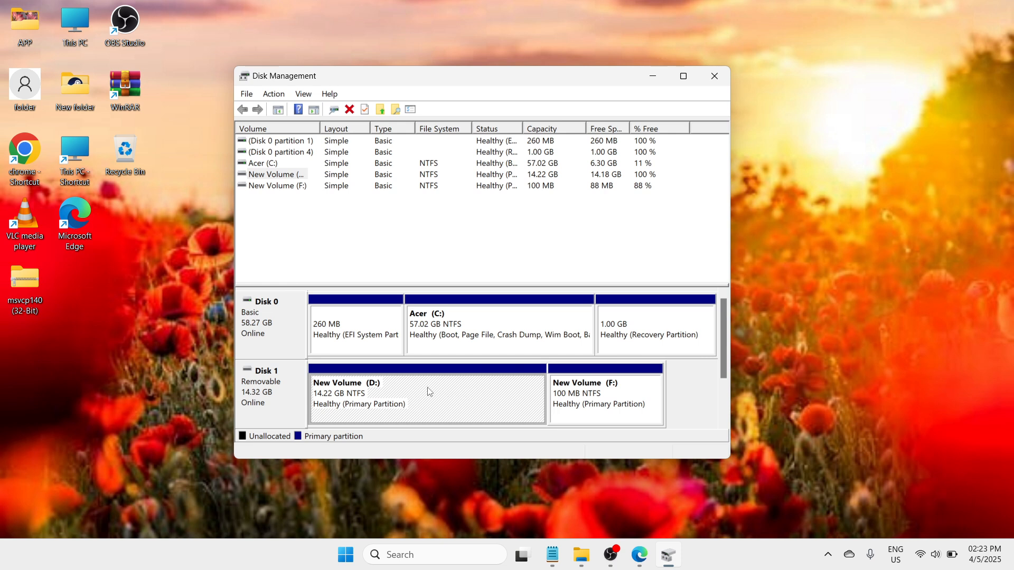
{"action": "right_click", "coordinate": [428, 391]}
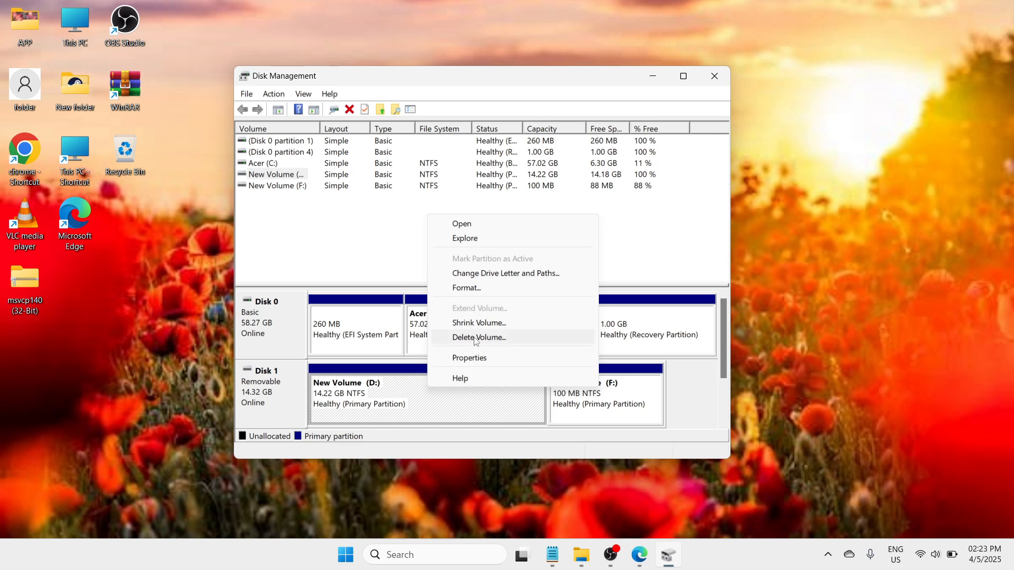
{"action": "left_click", "coordinate": [491, 338]}
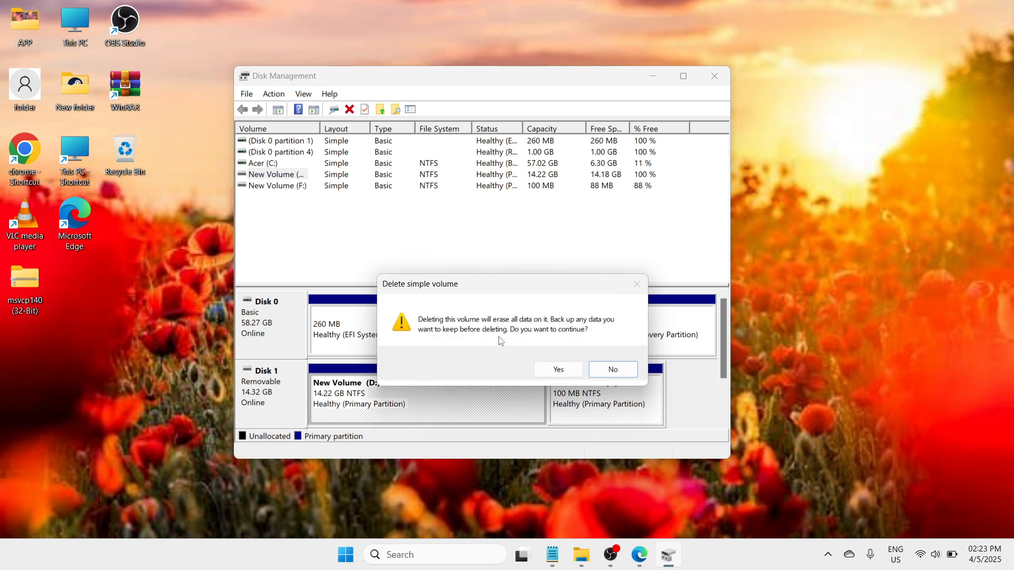
{"action": "left_click", "coordinate": [559, 369]}
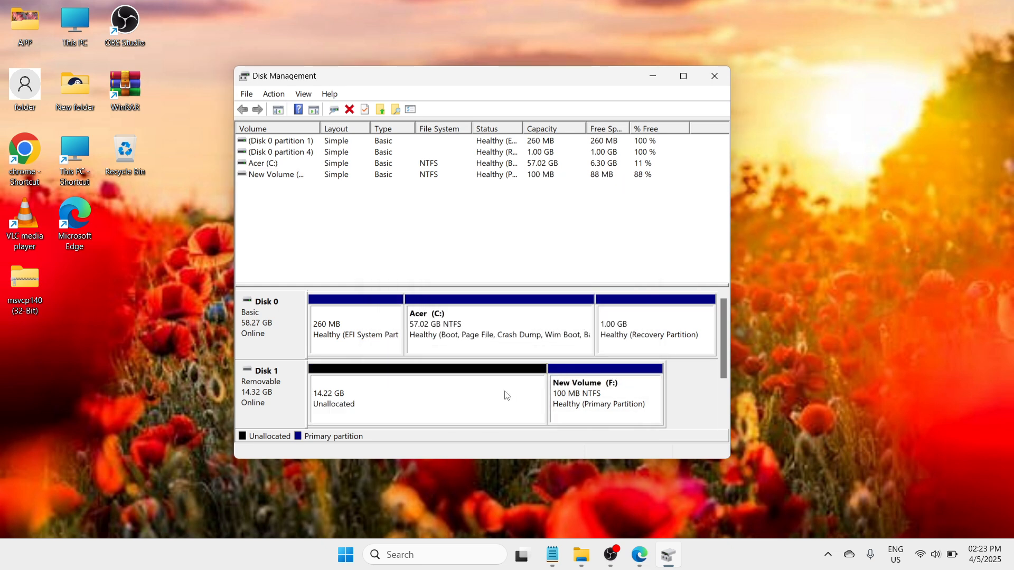
Delete the New Volume (F:) partition from Disk 1, accepting the erasure of its data
{"action": "left_click", "coordinate": [616, 400]}
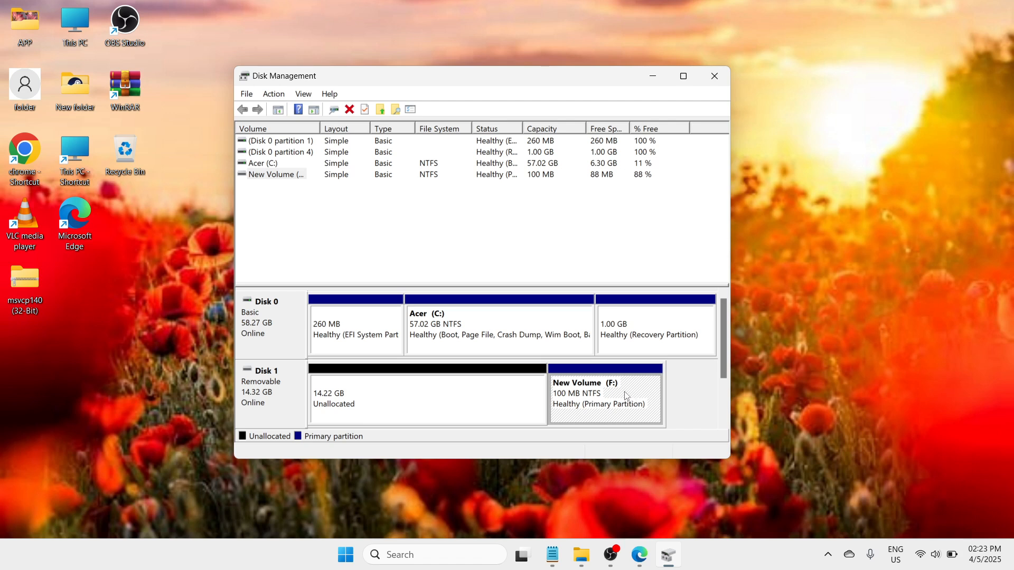
{"action": "right_click", "coordinate": [625, 396]}
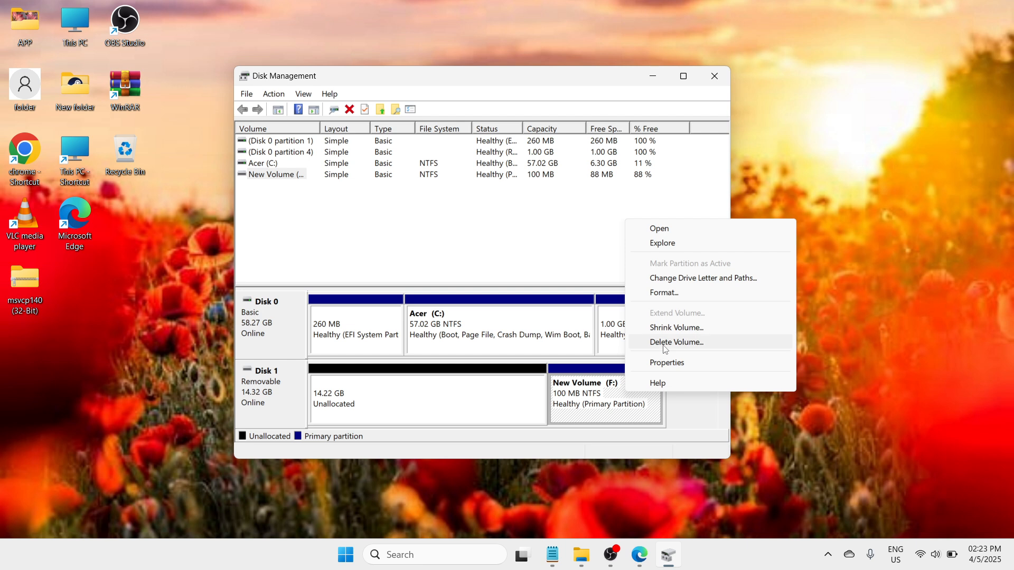
{"action": "left_click", "coordinate": [684, 342]}
{"action": "left_click", "coordinate": [559, 369]}
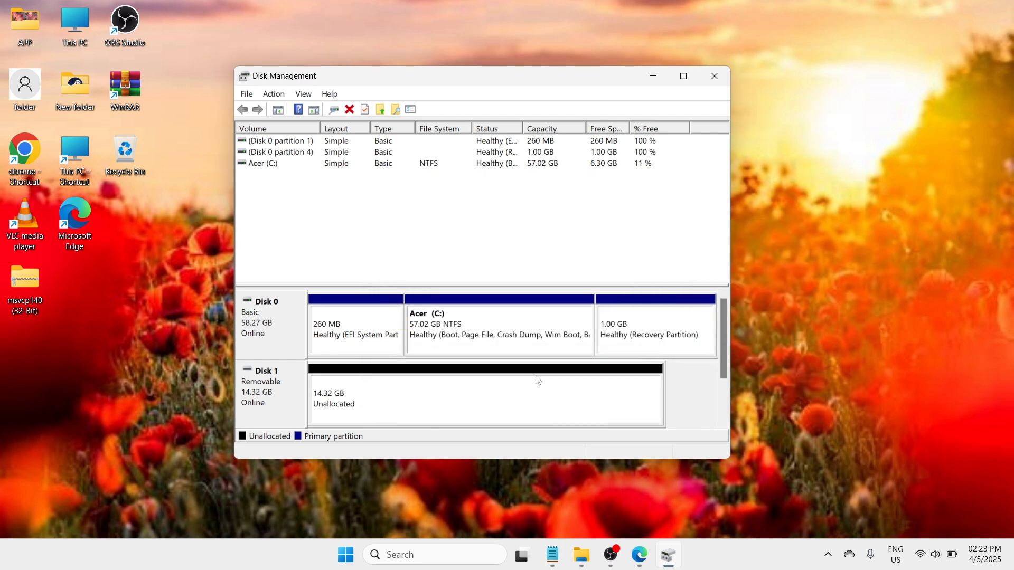
Set up a new simple volume in Disk 1's unallocated space with the full 14662 MB and drive letter E
{"action": "left_click", "coordinate": [436, 401]}
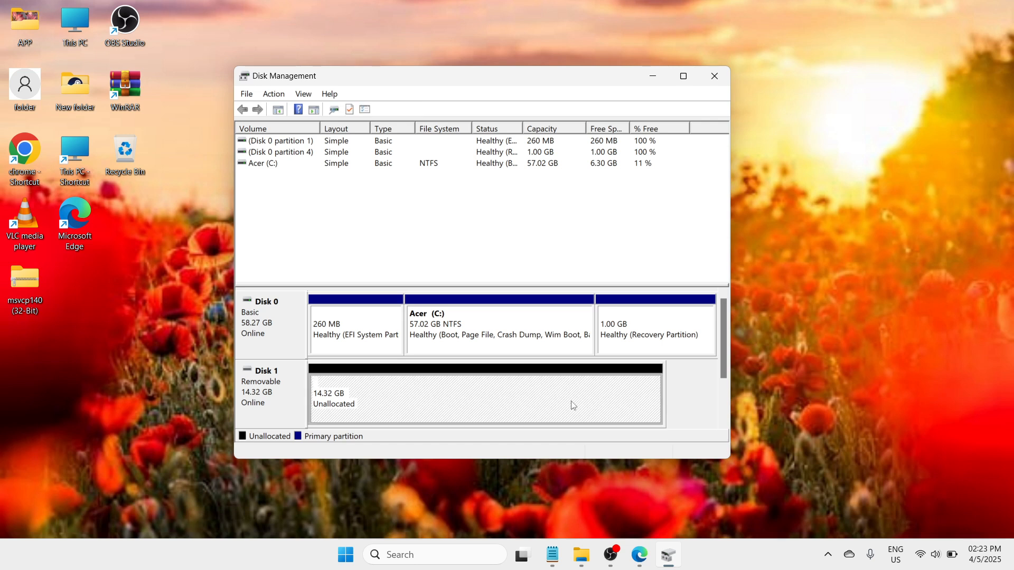
{"action": "right_click", "coordinate": [421, 393]}
{"action": "left_click", "coordinate": [465, 399]}
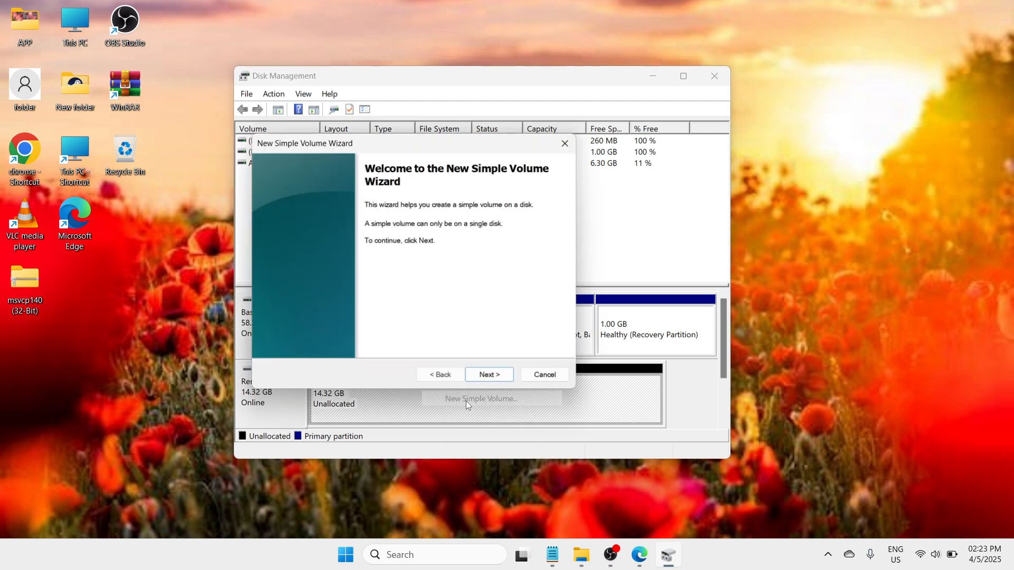
{"action": "left_click", "coordinate": [482, 377]}
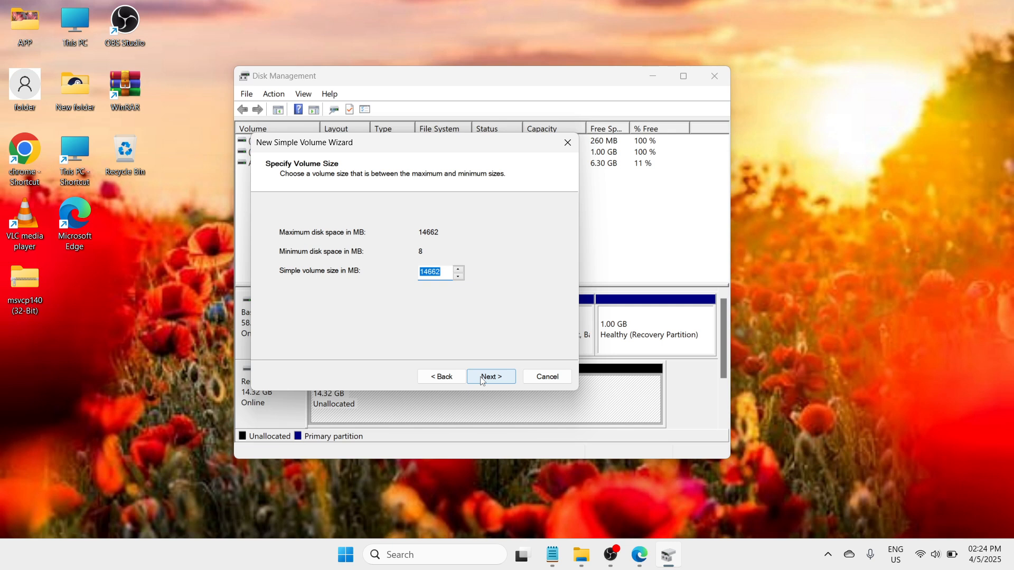
{"action": "left_click", "coordinate": [479, 377]}
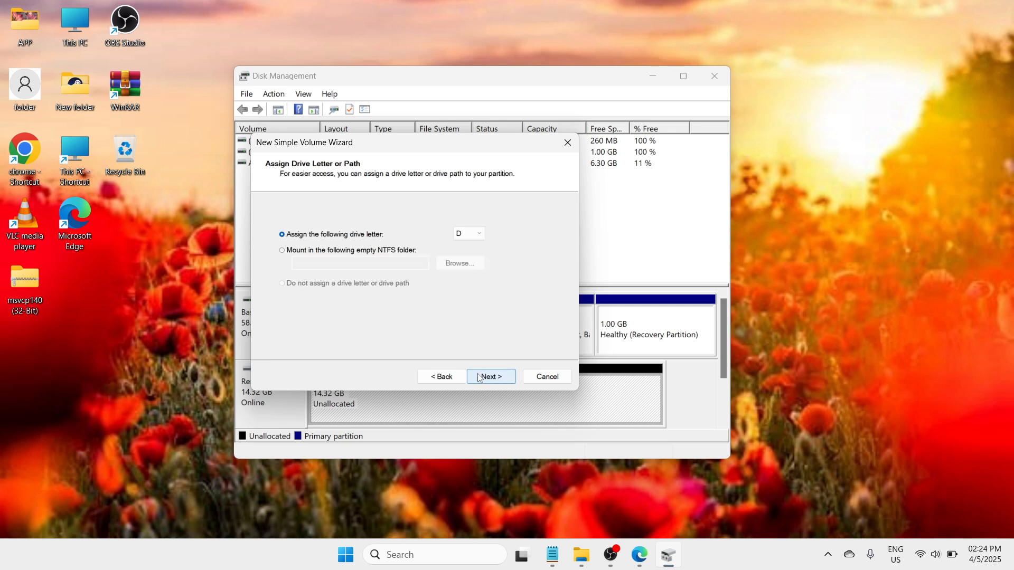
{"action": "left_click", "coordinate": [473, 234]}
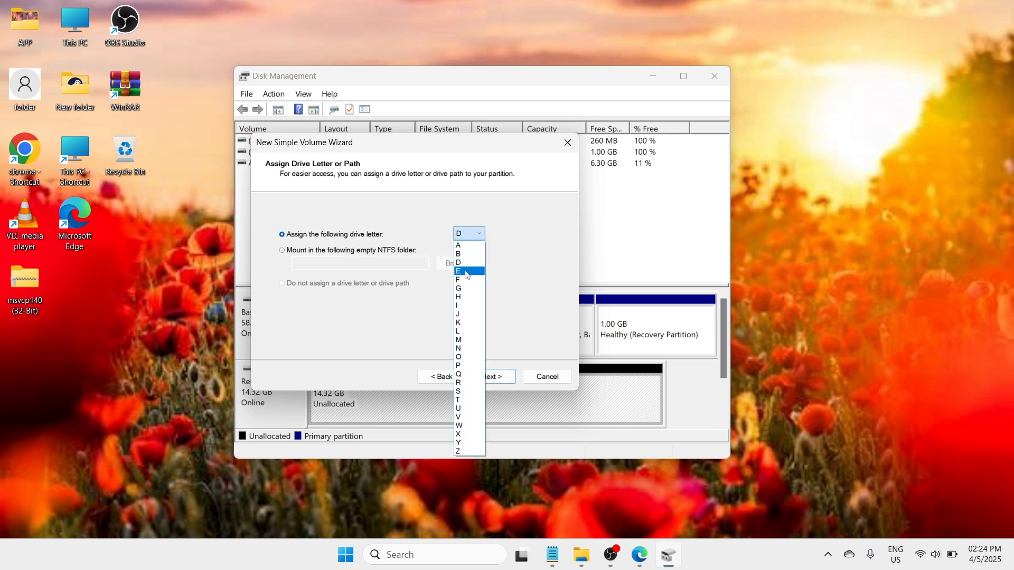
{"action": "left_click", "coordinate": [467, 274]}
{"action": "left_click", "coordinate": [492, 378]}
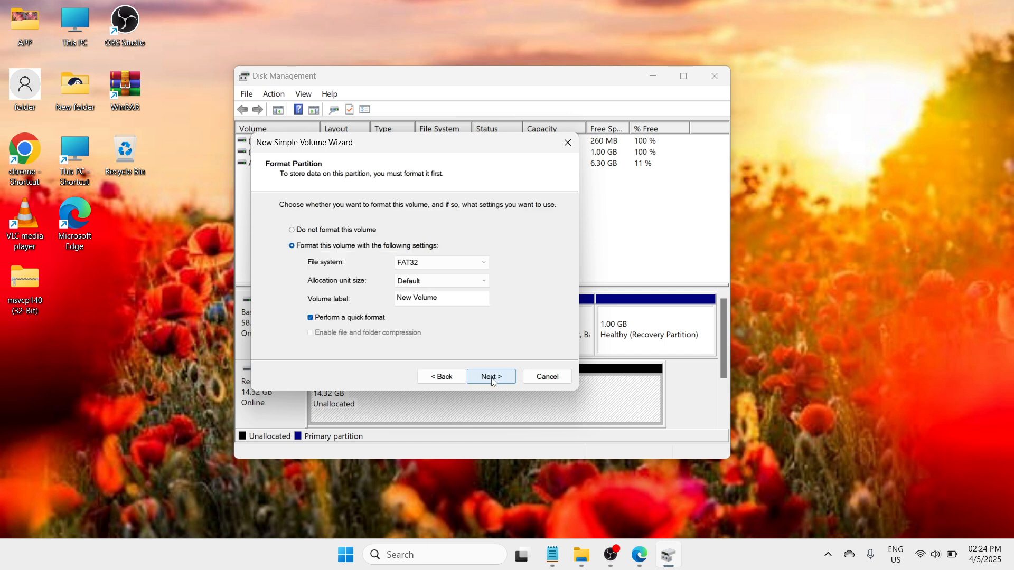
Choose NTFS as the file system for the new volume on Disk 1 and finish creating it
{"action": "left_click", "coordinate": [483, 264]}
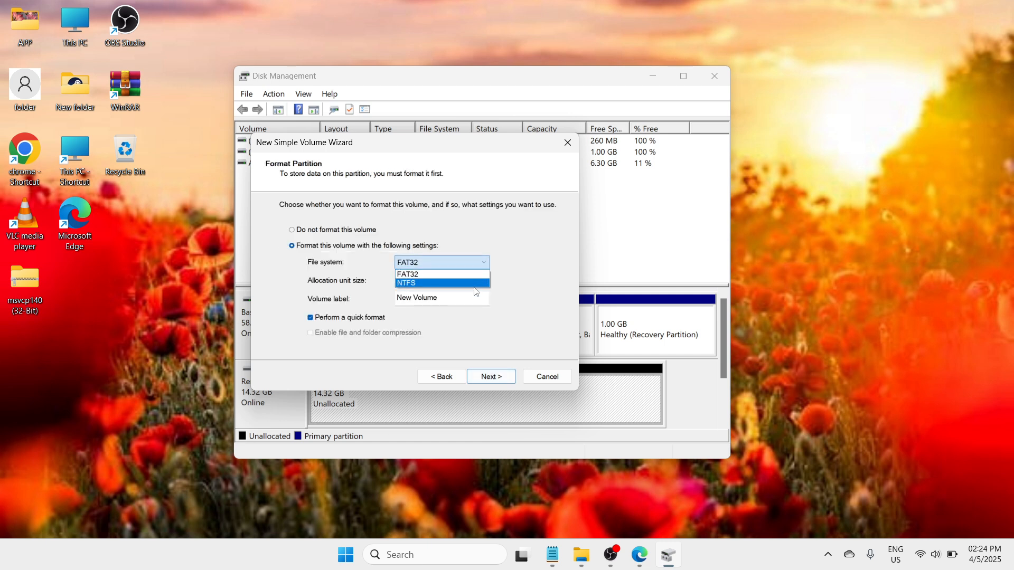
{"action": "left_click", "coordinate": [475, 283]}
{"action": "left_click", "coordinate": [491, 376]}
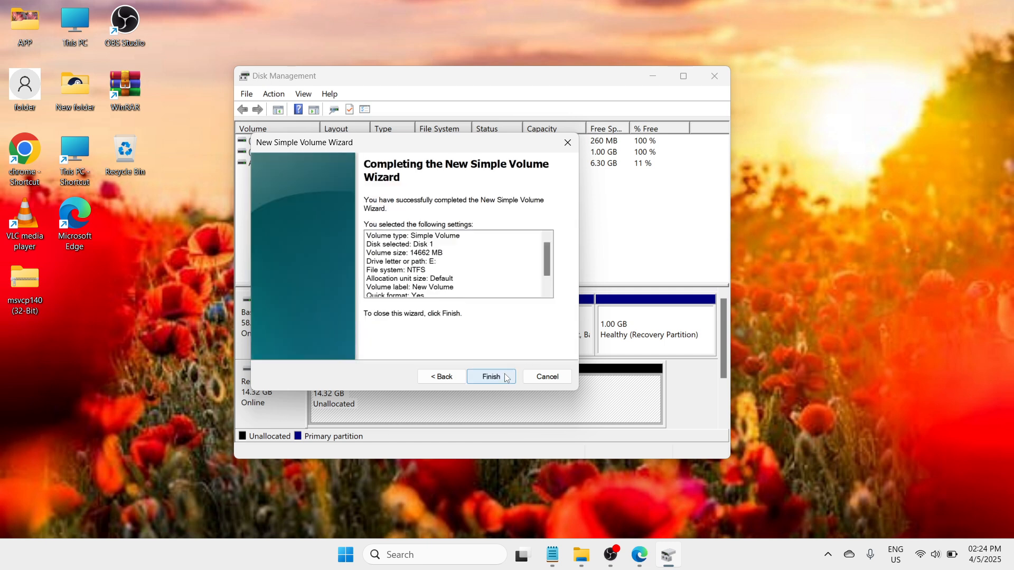
{"action": "left_click", "coordinate": [487, 380]}
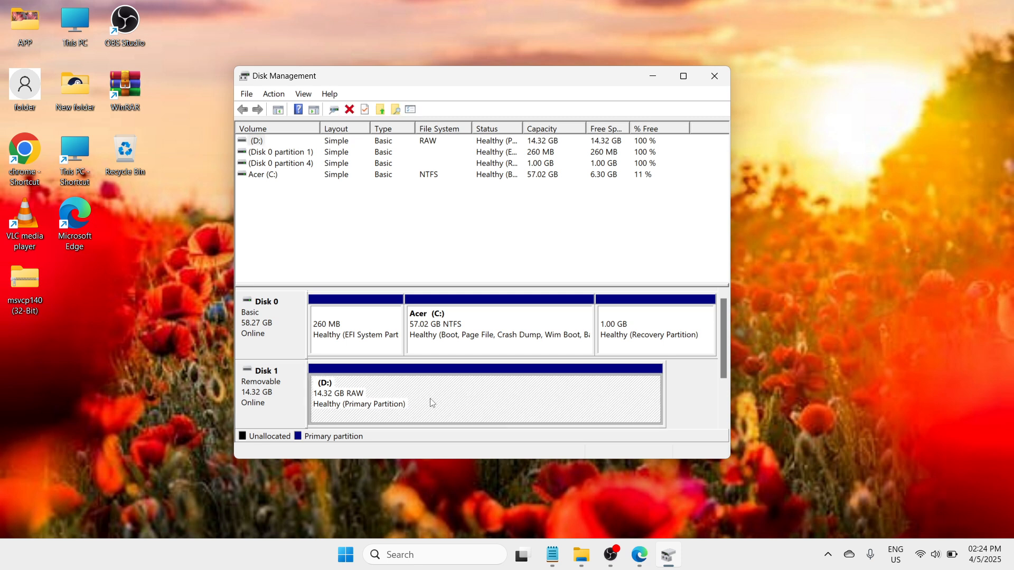
Check the new partition on Disk 1 and close Disk Management
{"action": "left_click", "coordinate": [692, 410]}
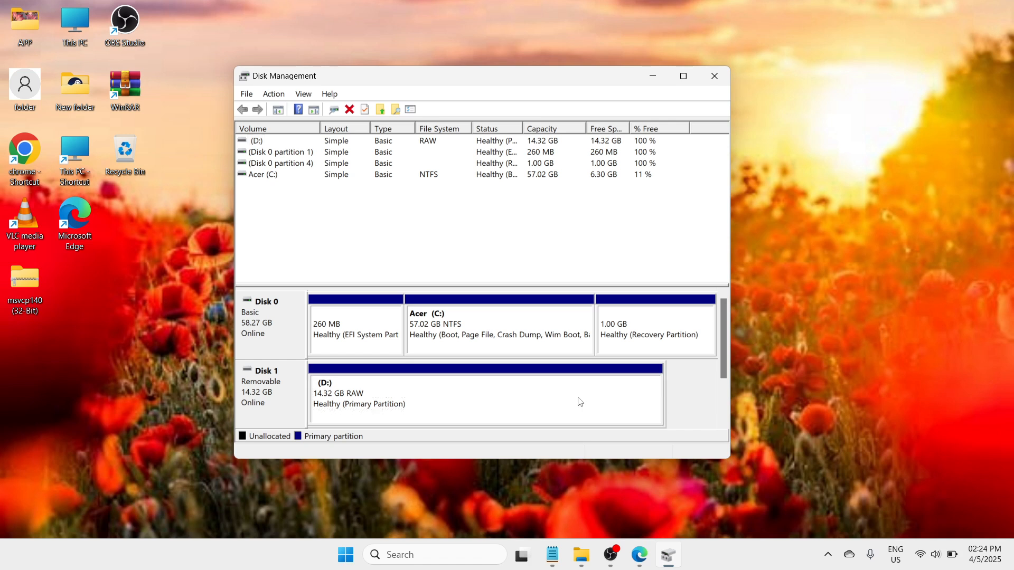
{"action": "left_click", "coordinate": [596, 399]}
{"action": "left_click", "coordinate": [704, 405]}
{"action": "left_click", "coordinate": [499, 397]}
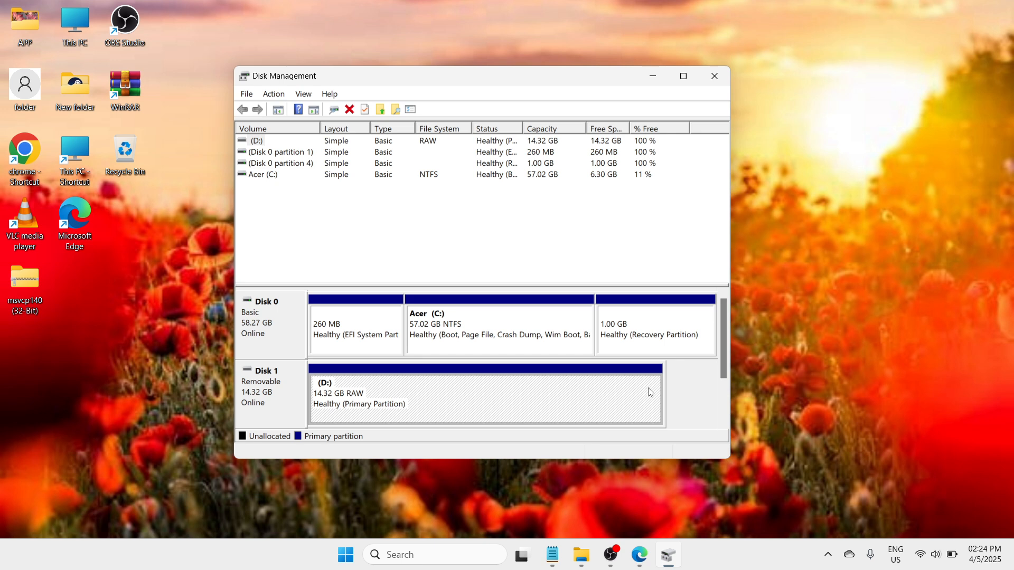
{"action": "left_click", "coordinate": [686, 386]}
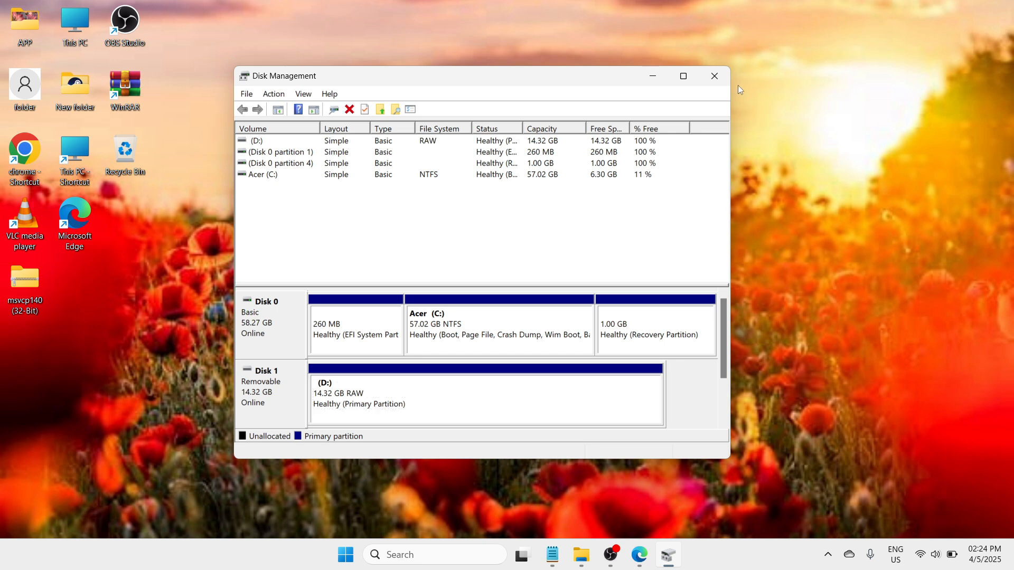
{"action": "left_click", "coordinate": [715, 76]}
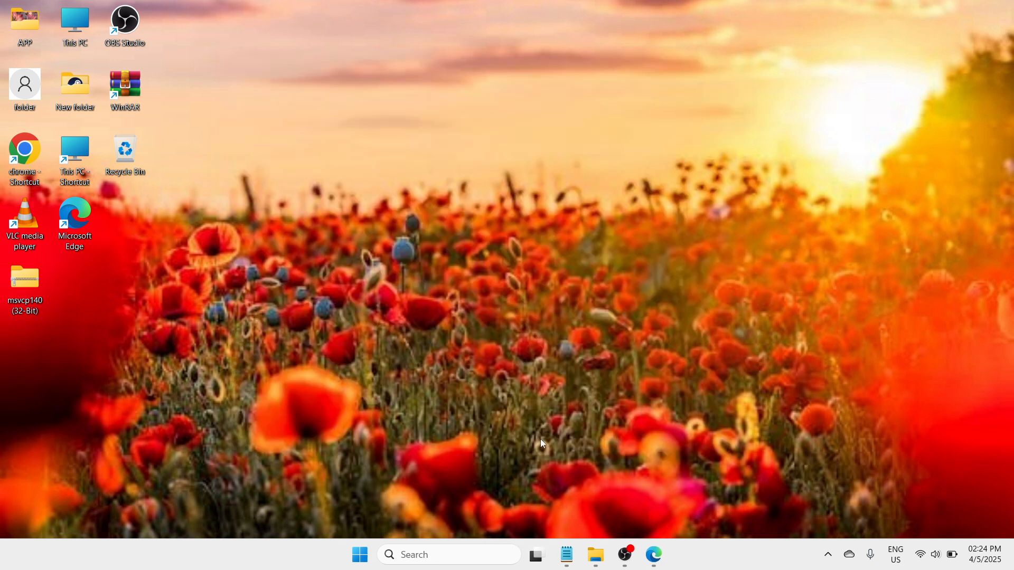